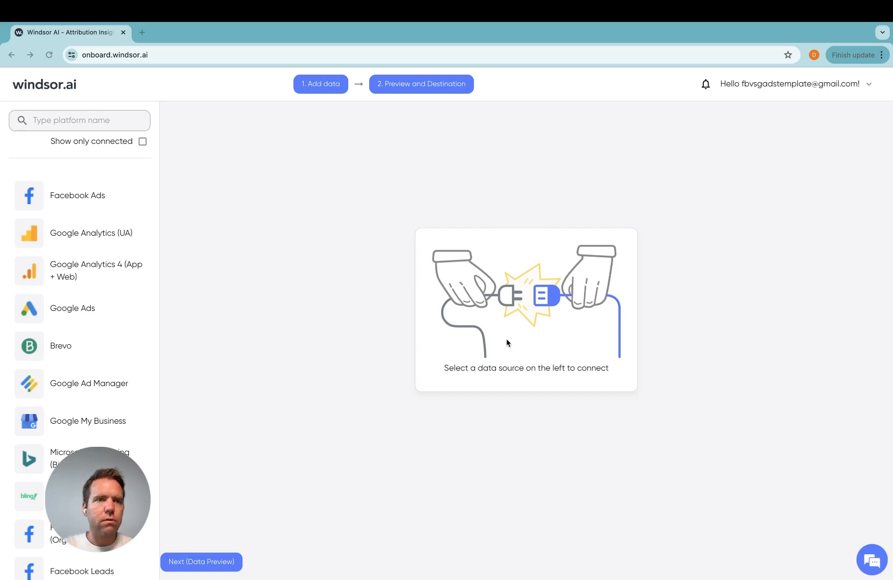
Step: Search the data sources for "linked" and open the Linkedin Organic connector
left_click(116, 120)
type("line")
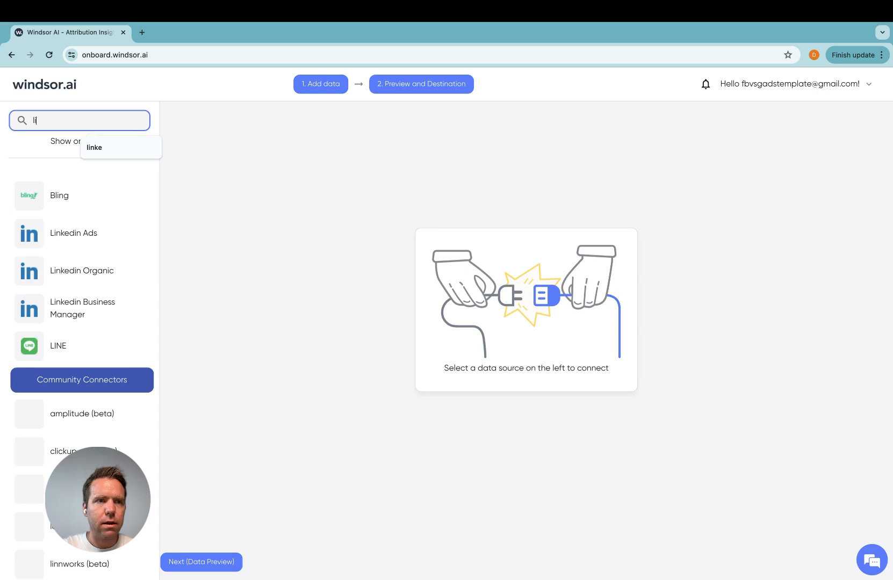
key("BackSpace")
type("ked")
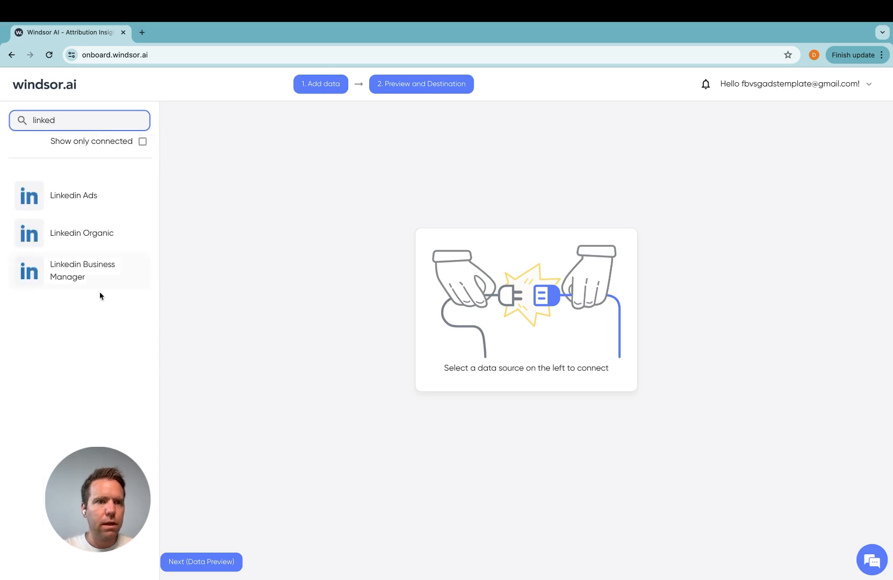
left_click(104, 246)
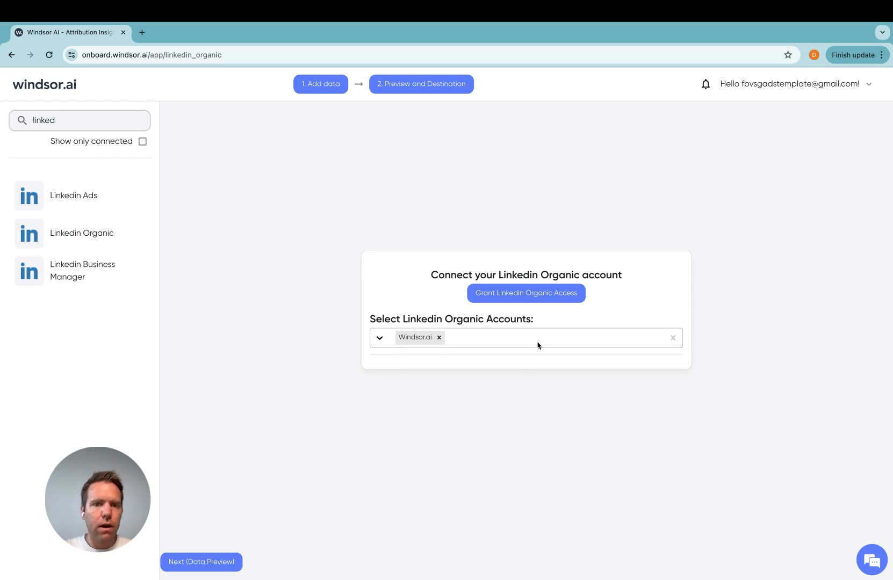
Step: Proceed to the data preview and set its data source to linkedin_organic
left_click(228, 562)
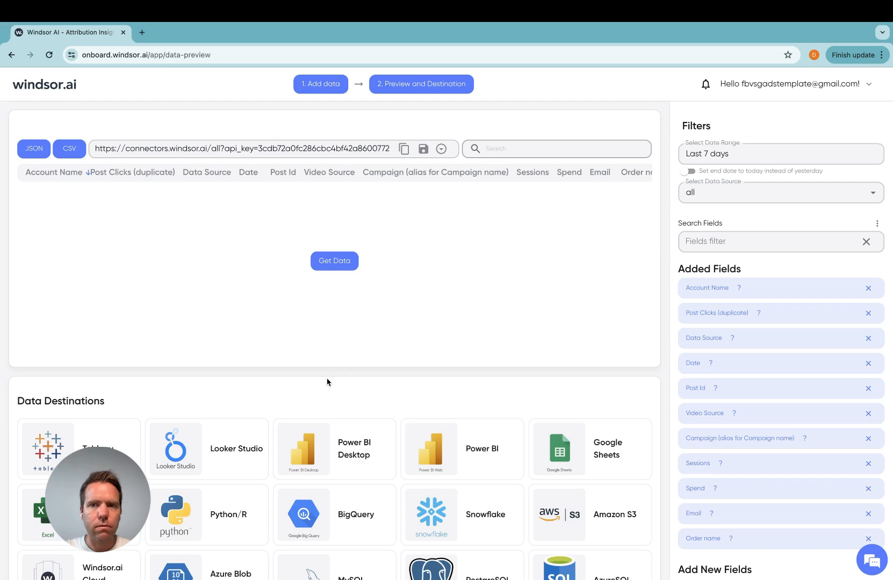
left_click(746, 194)
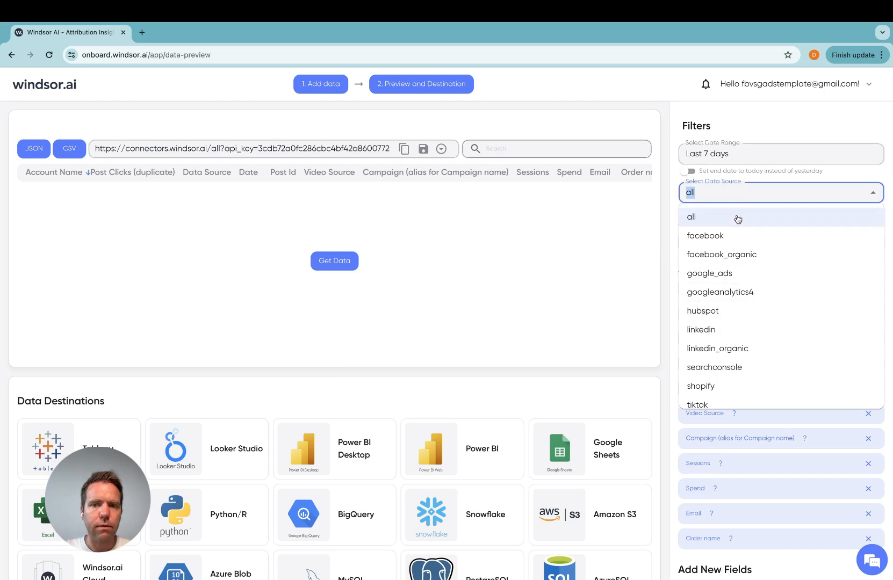
left_click(733, 337)
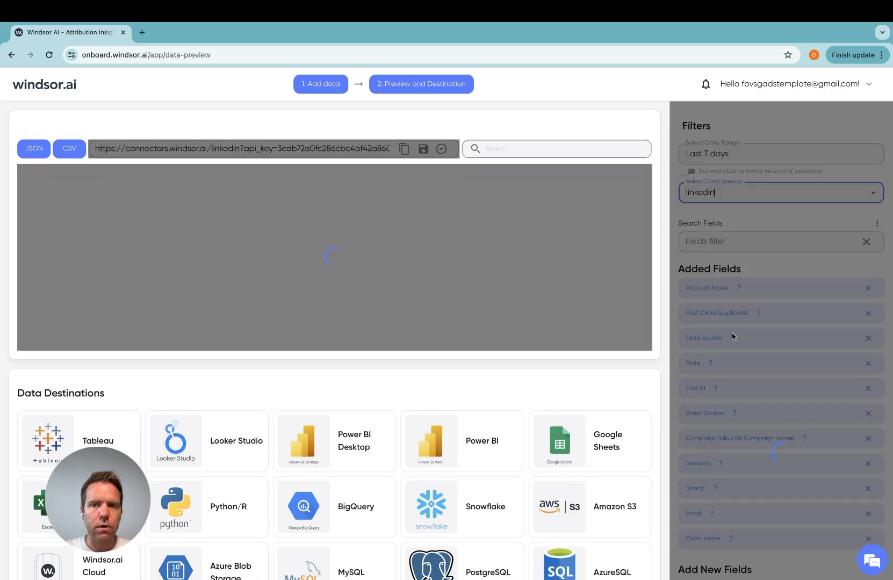
left_click(765, 187)
left_click(735, 348)
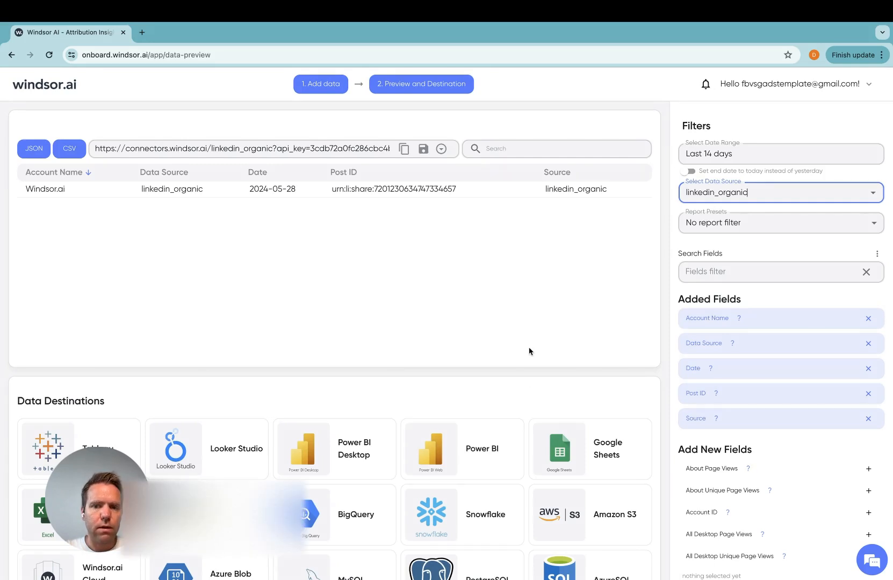
Step: Choose Google Sheets as the data destination and open the marketplace page of its Windsor.ai add-on
left_click(580, 454)
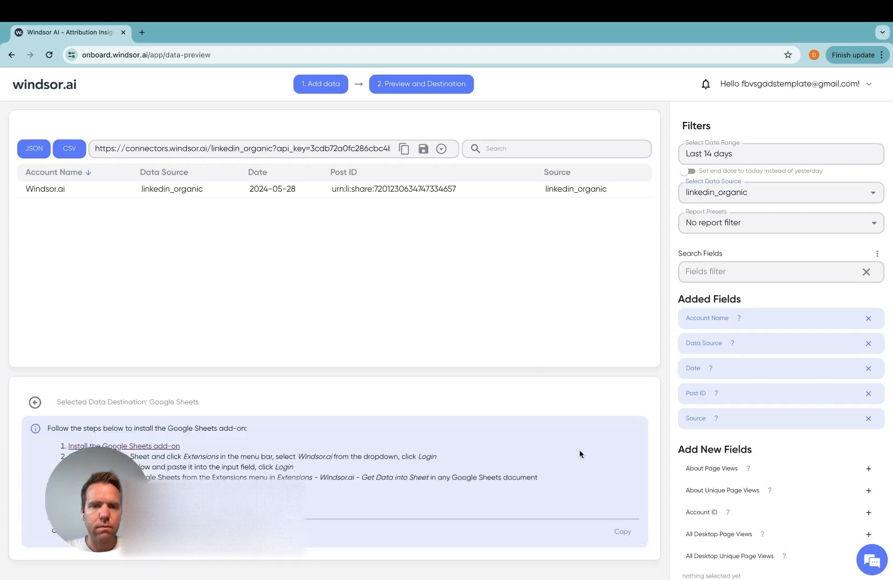
scroll(474, 326, "down", 3)
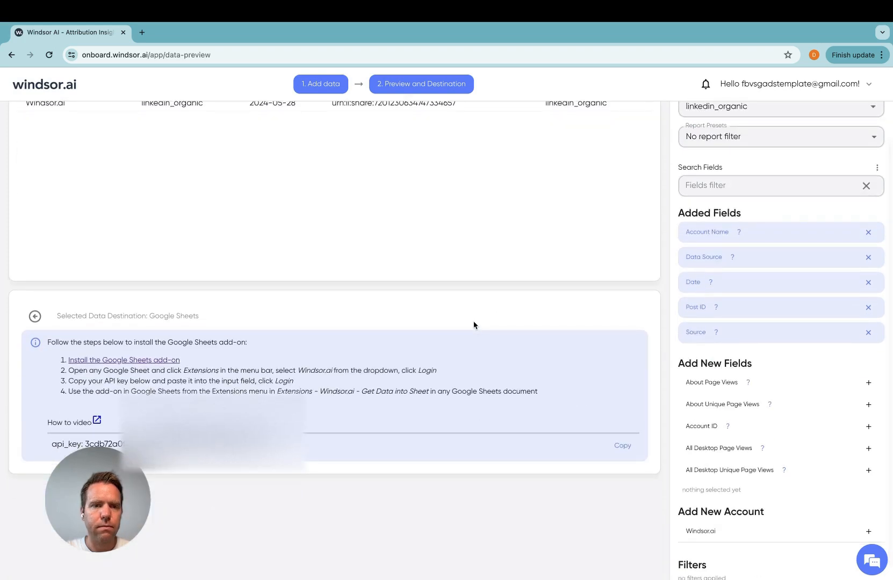
left_click(141, 361)
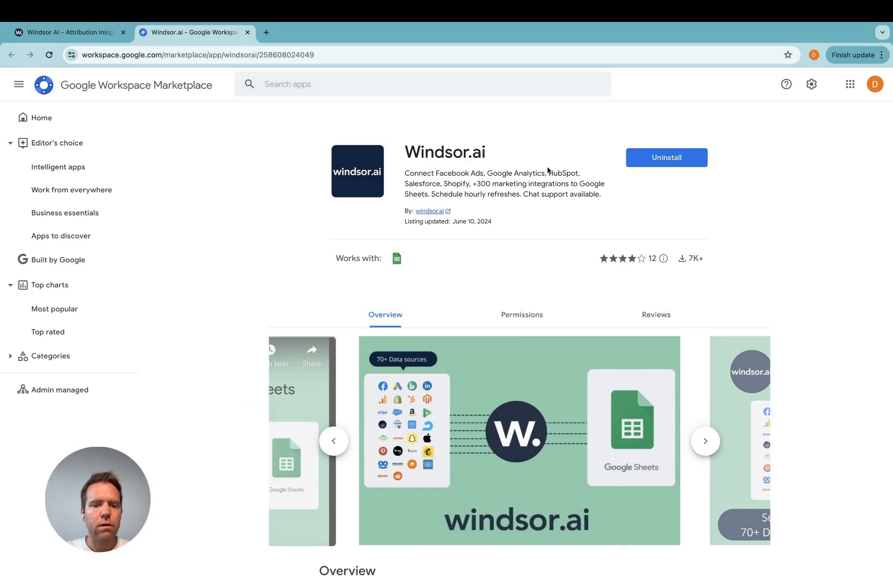
Step: Create a blank Google Sheets spreadsheet in a new browser tab
key("ctrl+t")
type("shee")
key("Return")
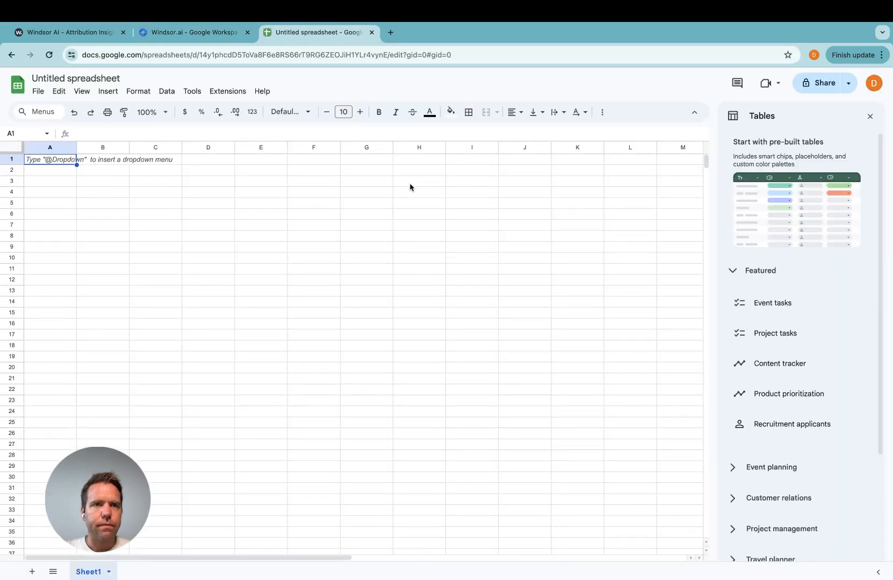
Step: Locate the Windsor.ai add-on's login command and view the API key on the Windsor.ai destination page
left_click(228, 91)
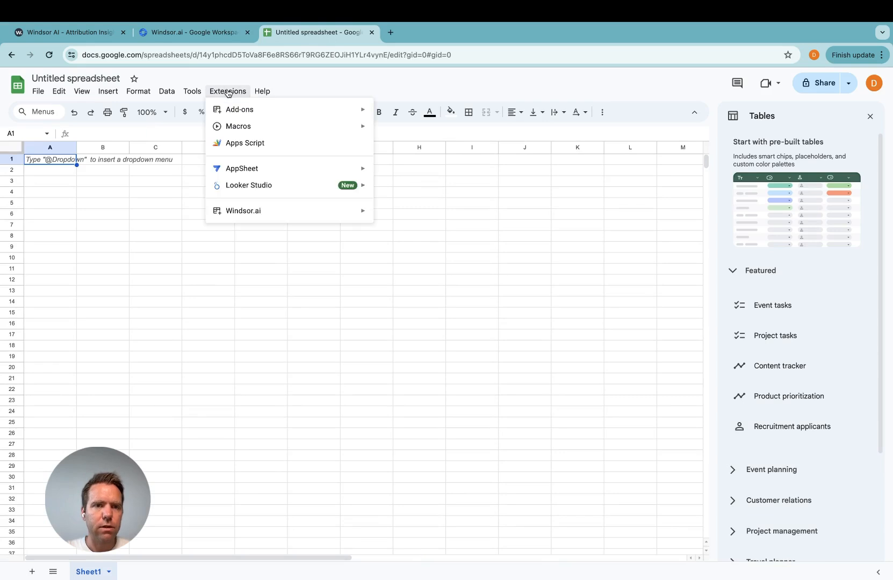
mouse_move(239, 213)
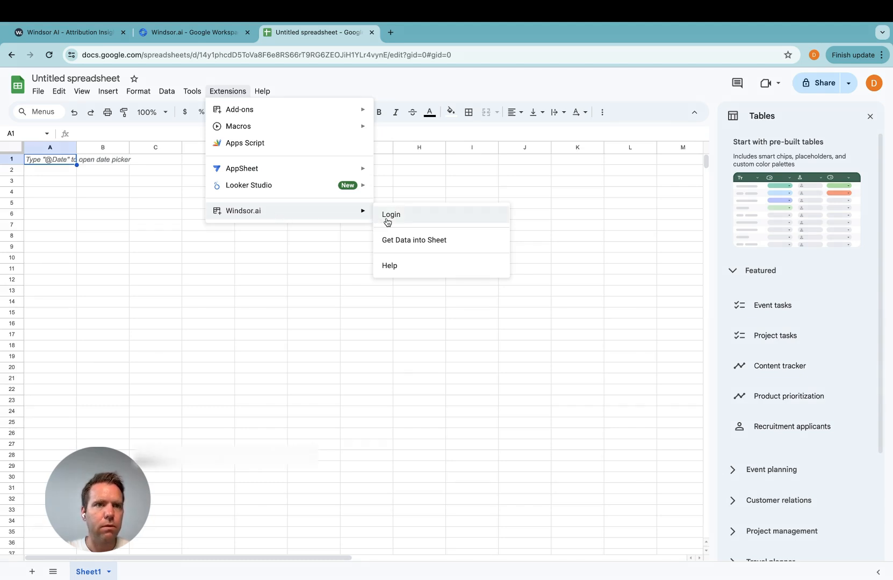
left_click(70, 33)
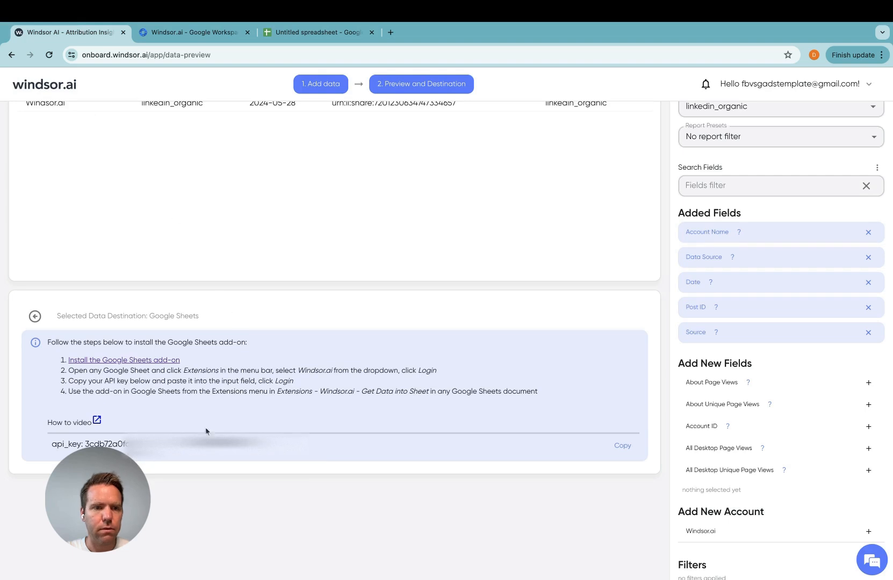
scroll(199, 448, "up", 2)
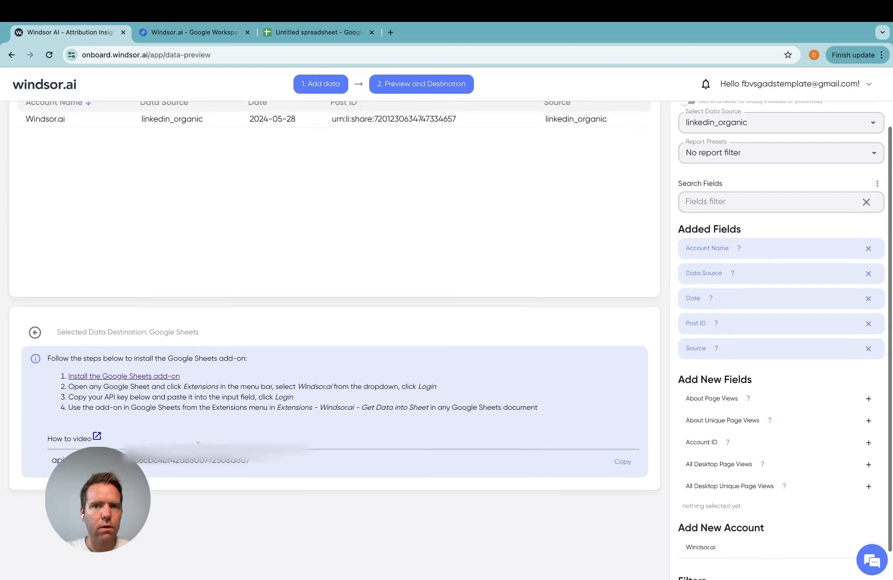
Step: Return to the spreadsheet and start a new query in the Windsor.ai add-on for getting data into the sheet
left_click(300, 37)
left_click(232, 92)
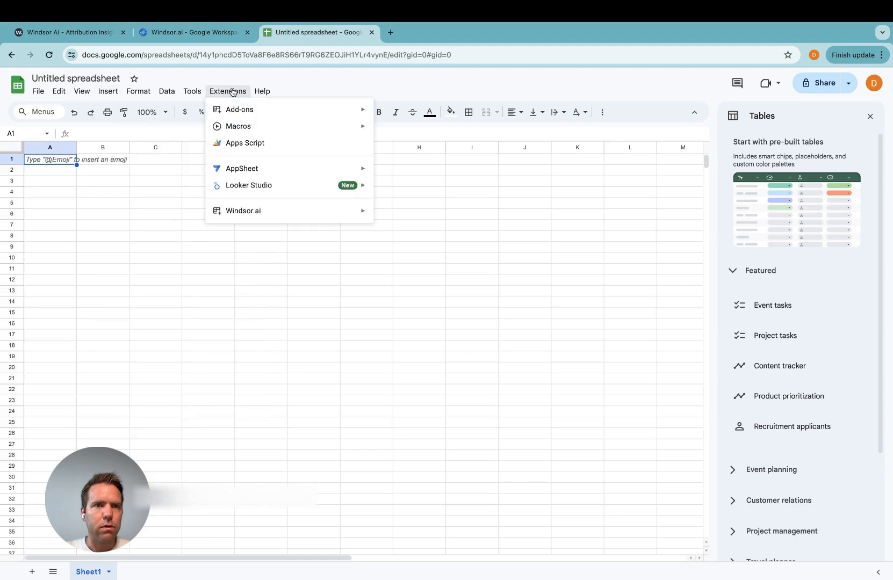
mouse_move(301, 211)
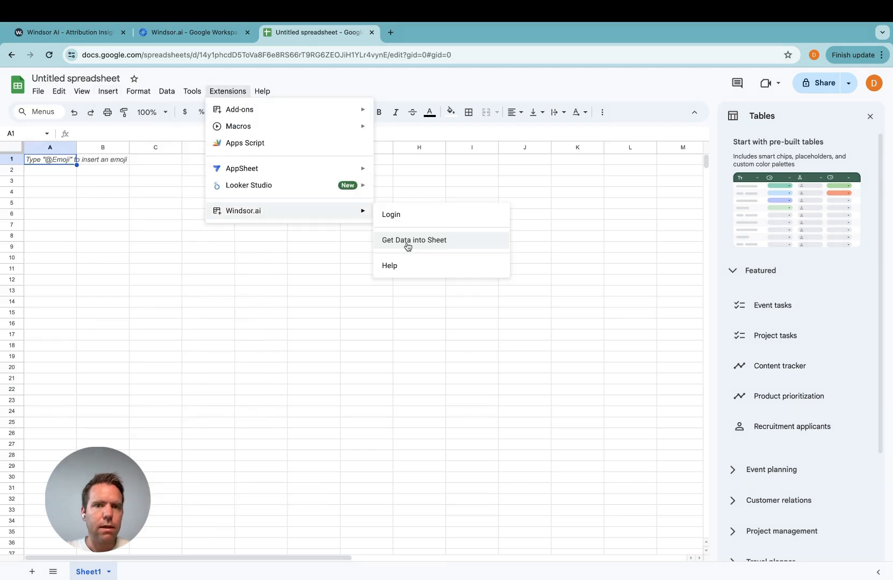
left_click(407, 244)
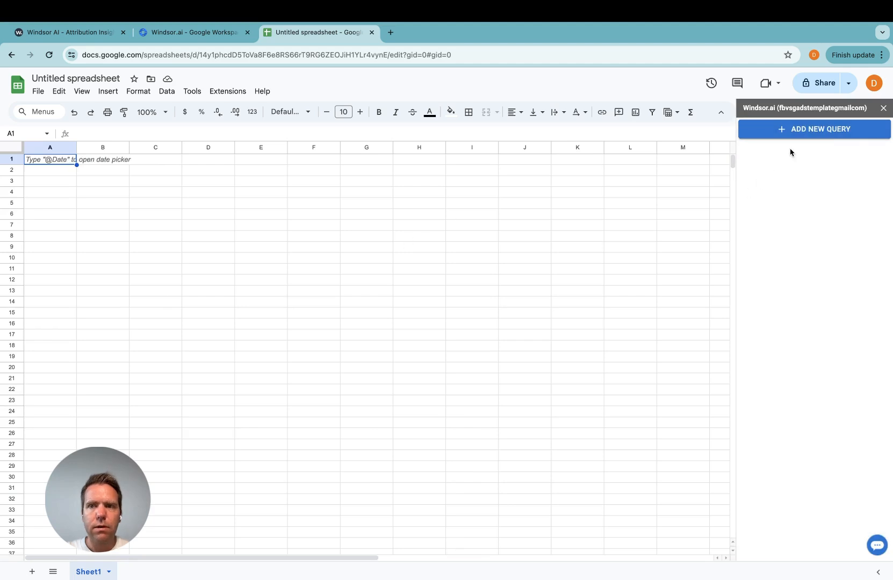
left_click(789, 131)
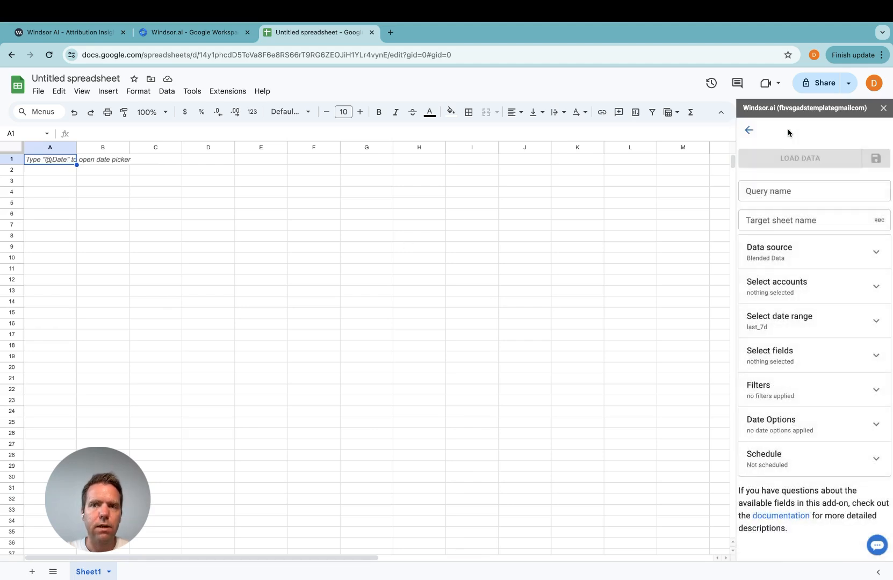
Step: Name the query "linkedin organic" and set its target sheet to Sheet1
left_click(783, 192)
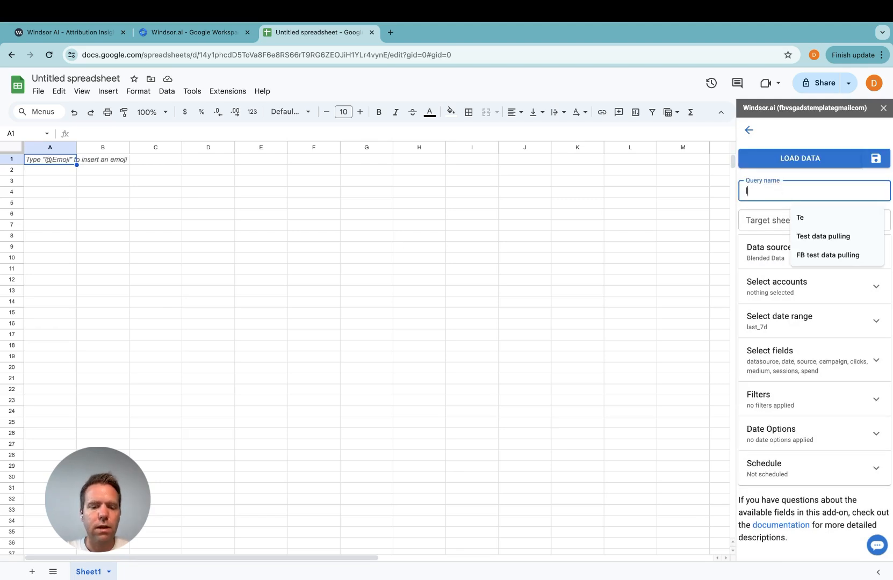
left_click(776, 224)
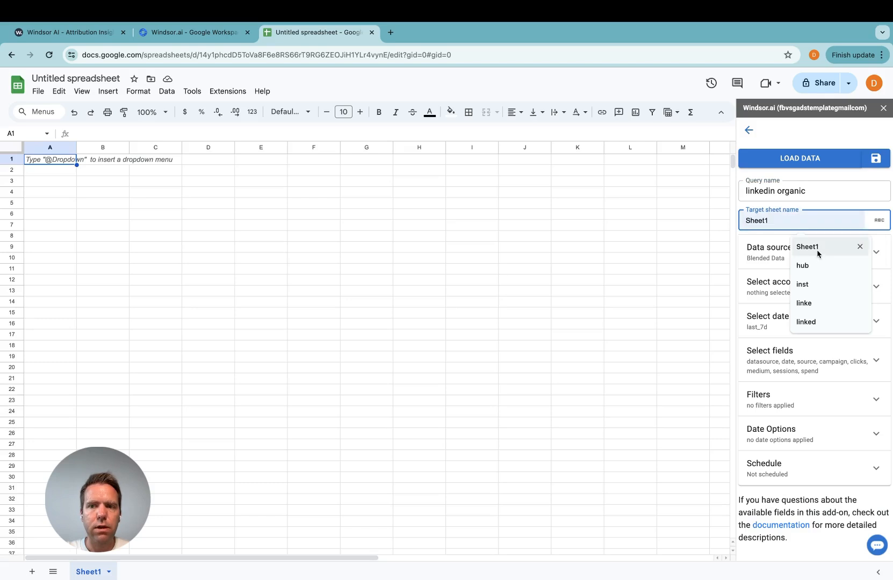
left_click(818, 253)
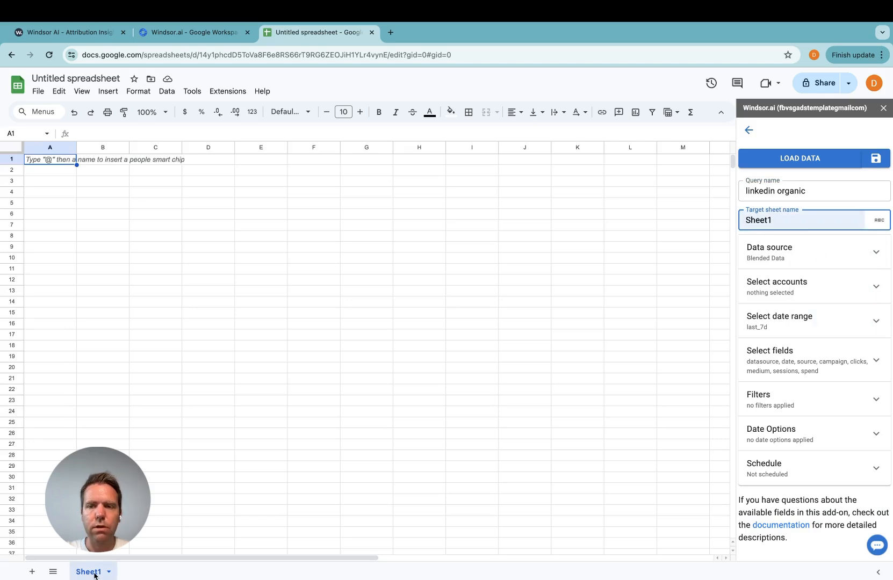
Step: Set the query's data source to linkedin_organic
left_click(784, 255)
left_click(802, 283)
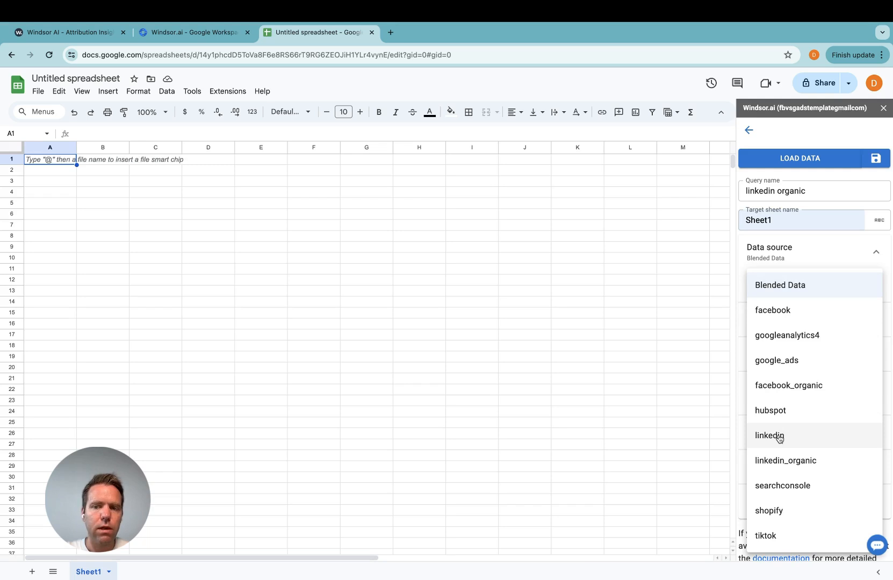
left_click(781, 461)
Step: Select the Windsor.ai account for the query and set the date range to Last 90 days
left_click(789, 317)
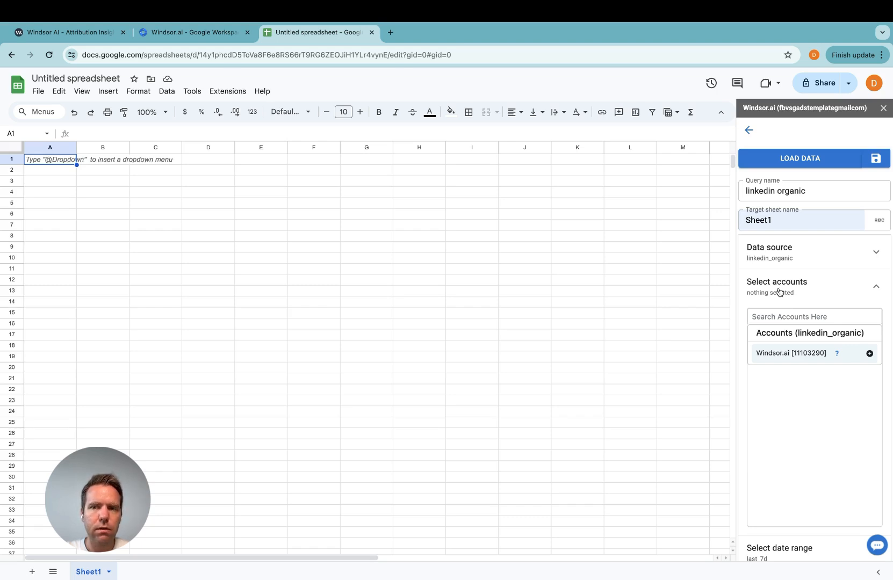
left_click(791, 360)
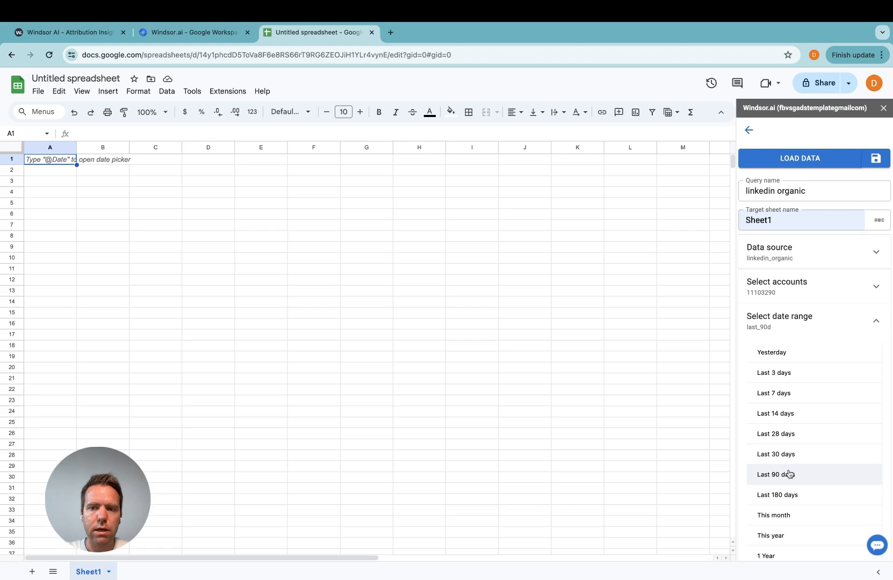
left_click(796, 321)
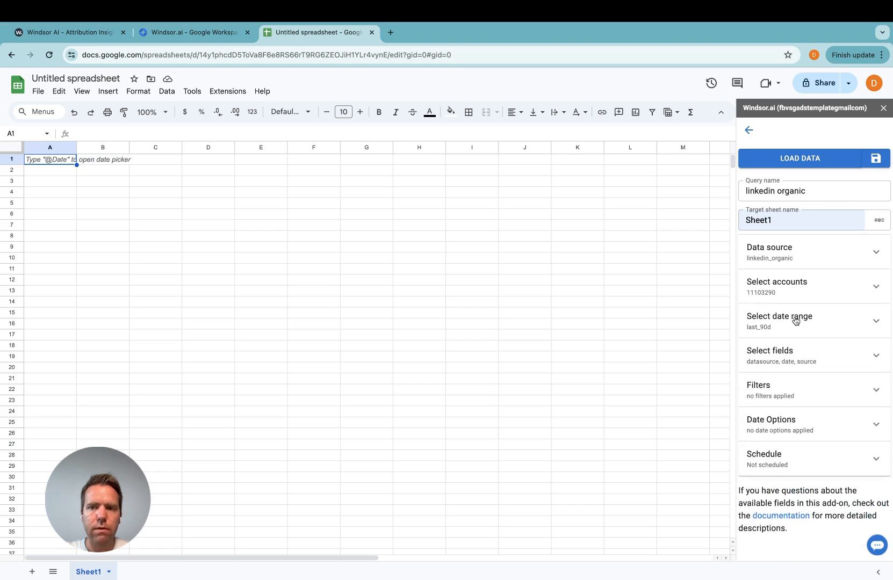
Step: Search the query fields for "page" and add All Page Views and About Page Views
left_click(781, 362)
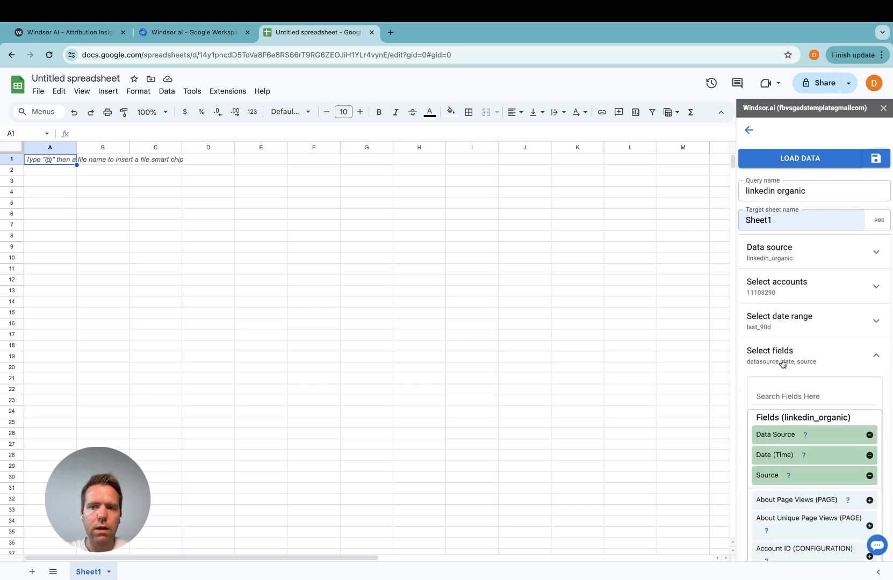
left_click(780, 395)
scroll(806, 373, "down", 4)
type("page")
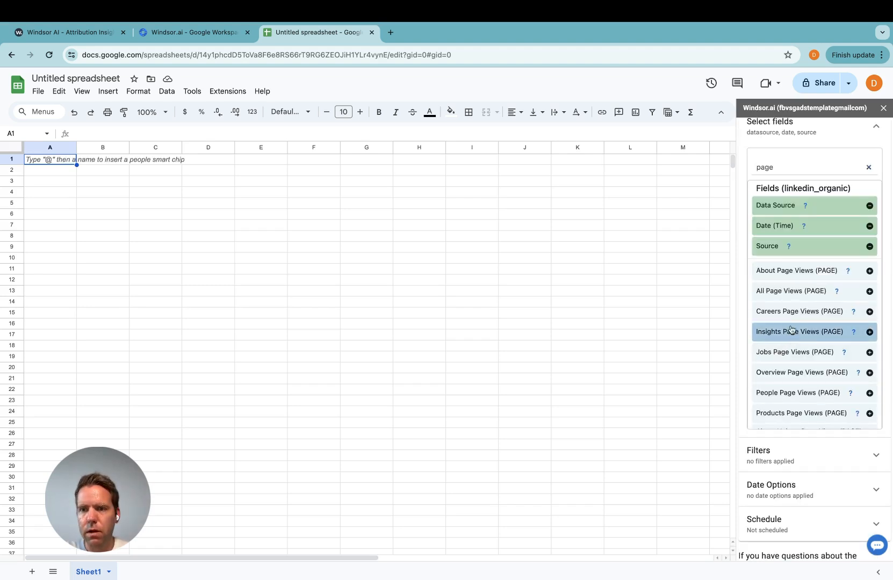
left_click(790, 291)
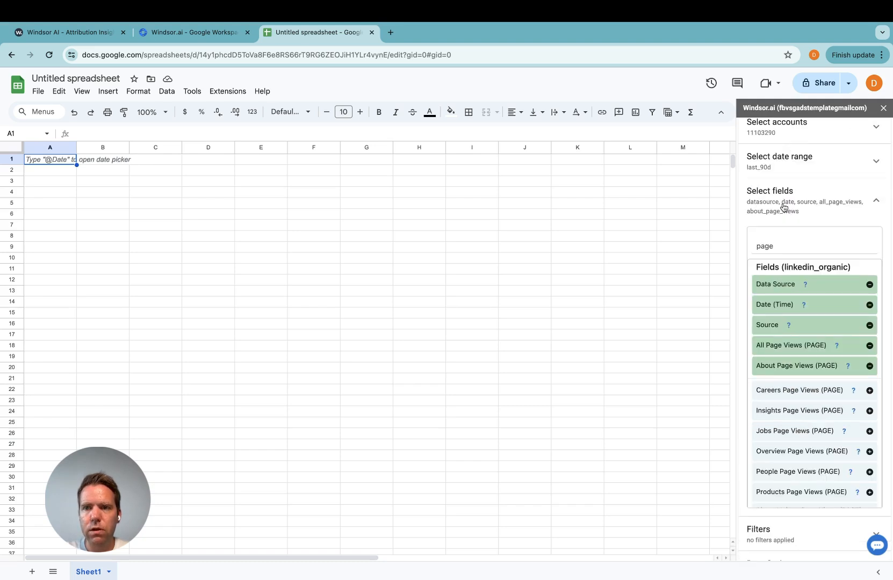
left_click(839, 222)
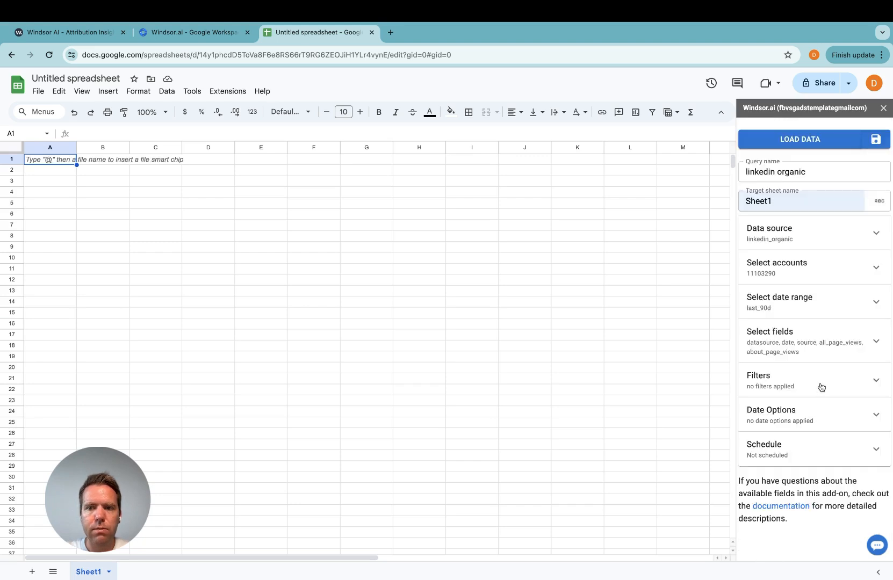
Step: Examine the query's filter options and the refresh periods offered for its schedule
left_click(821, 386)
left_click(813, 406)
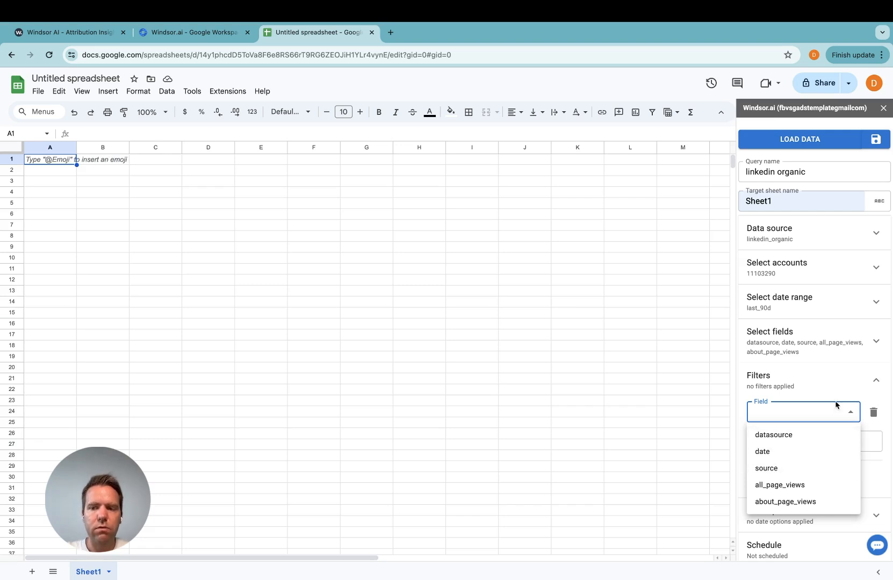
left_click(819, 386)
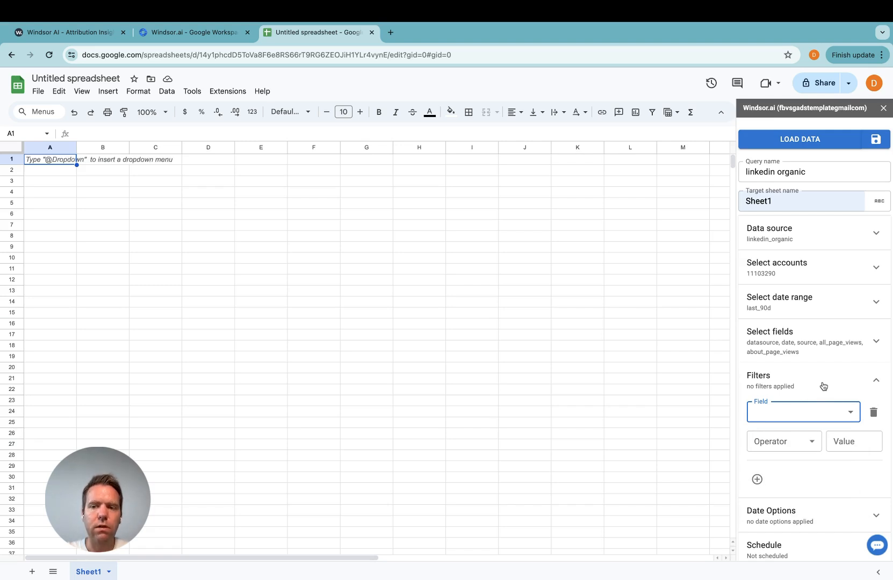
left_click(823, 386)
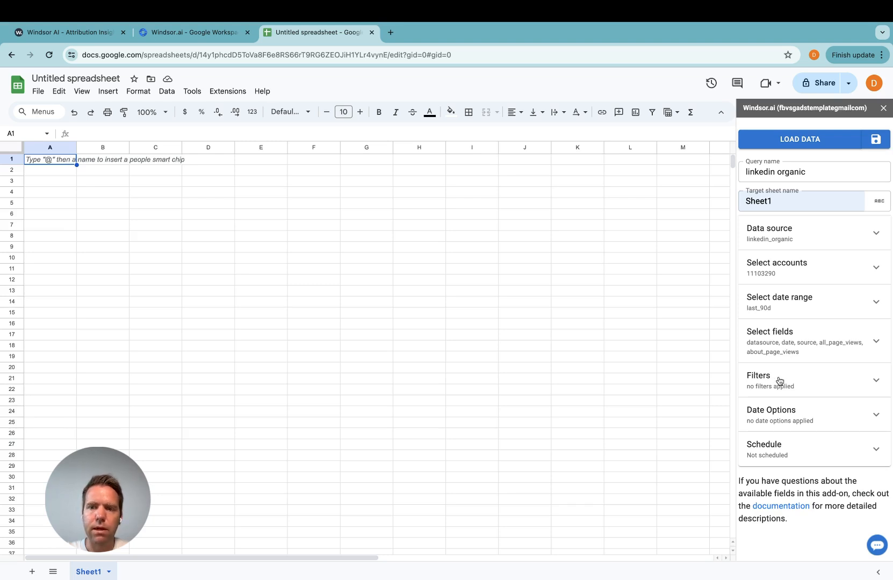
left_click(788, 450)
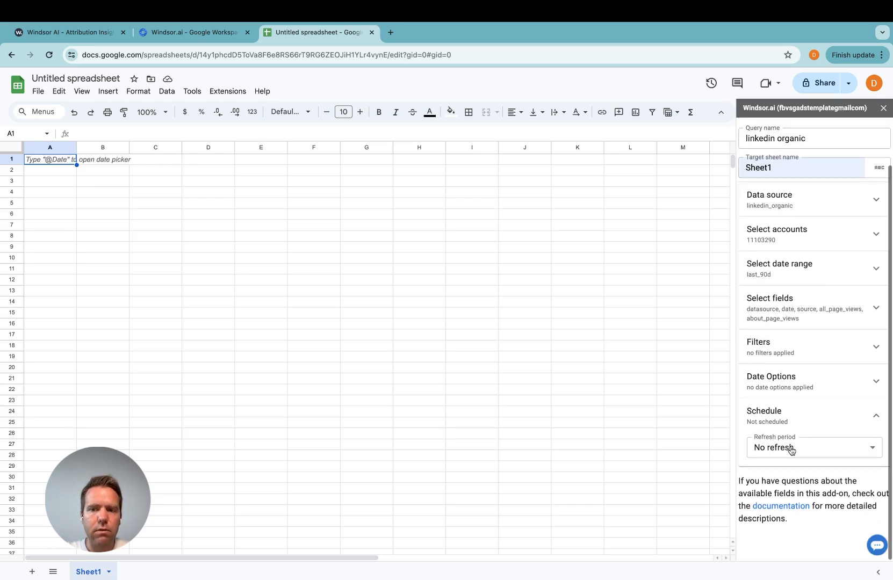
left_click(812, 447)
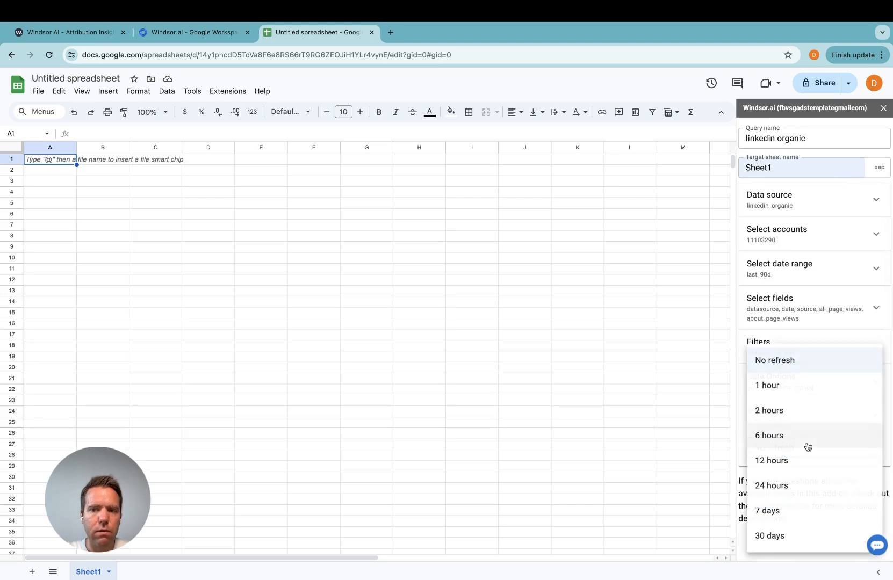
left_click(776, 342)
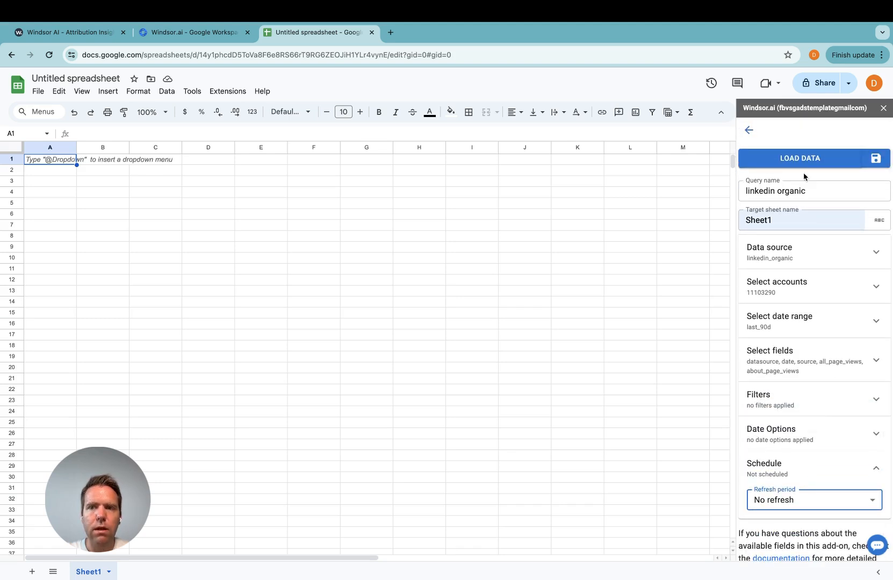
Step: Load the query's LinkedIn organic data into Sheet1 and look through the imported rows
left_click(803, 161)
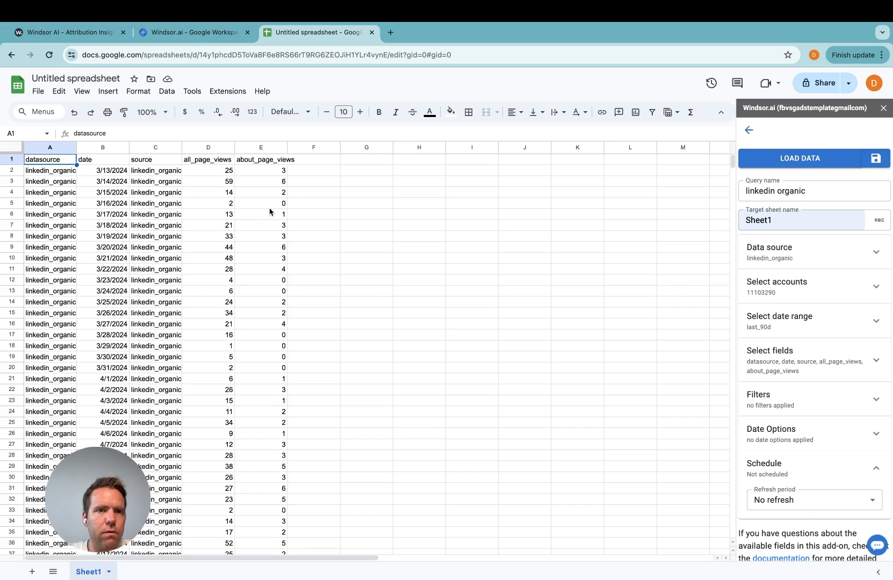
scroll(259, 330, "down", 1)
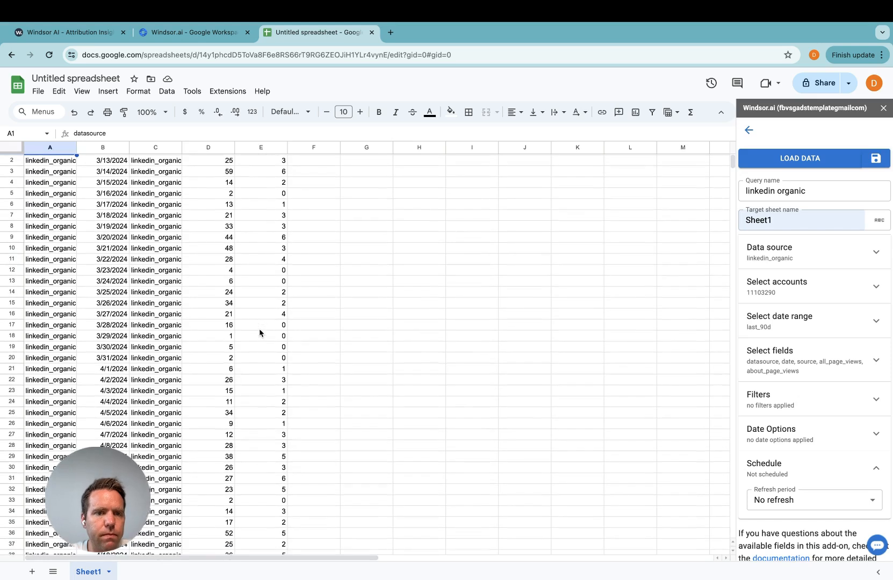